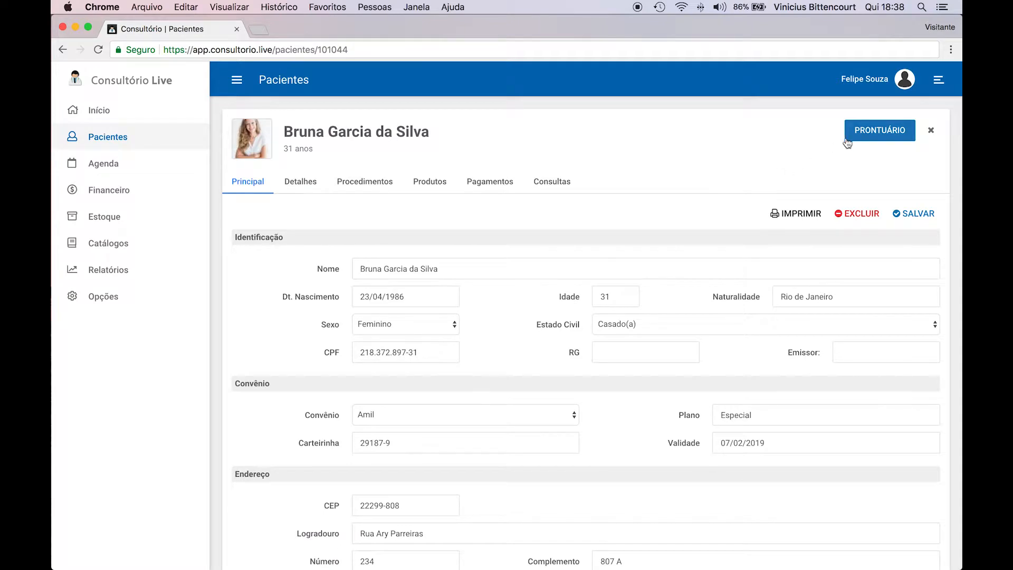
Step: Review the Anamnese Padrão questions in a new consultation from the patient's medical record, and discard that consultation
click(851, 135)
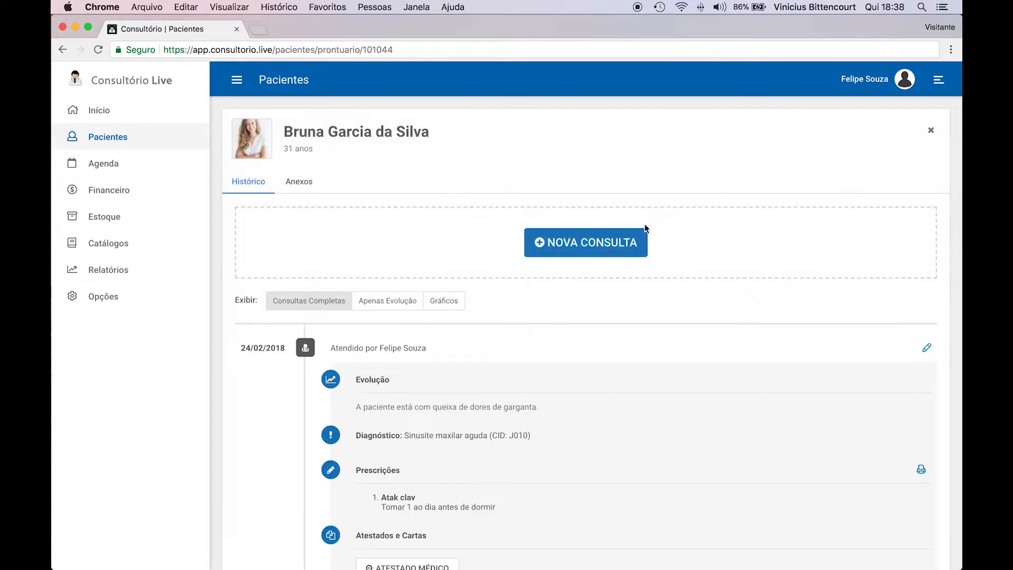
click(611, 239)
click(157, 186)
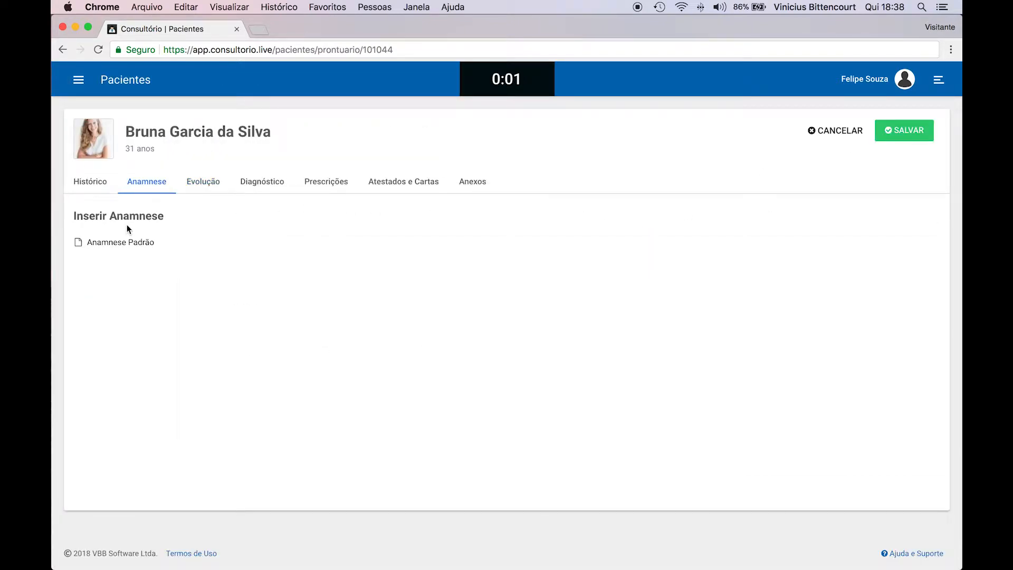
click(114, 244)
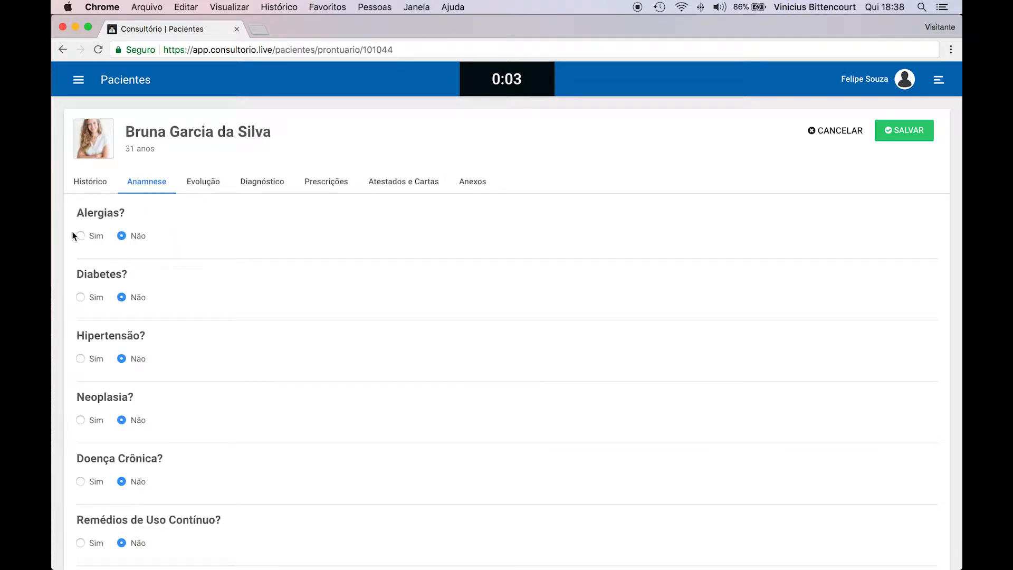
scroll(237, 243, down, 10)
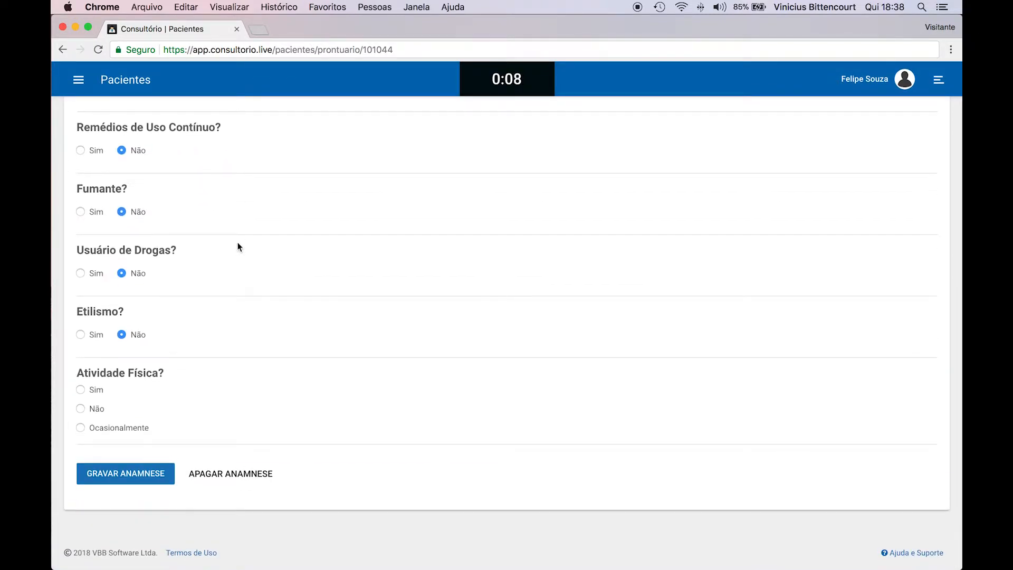
scroll(237, 244, up, 10)
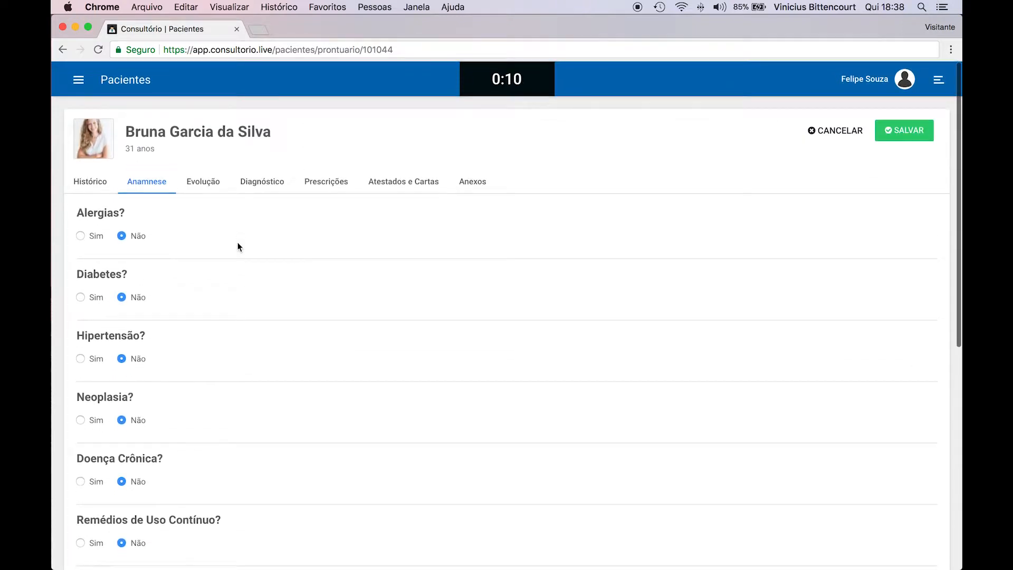
click(830, 136)
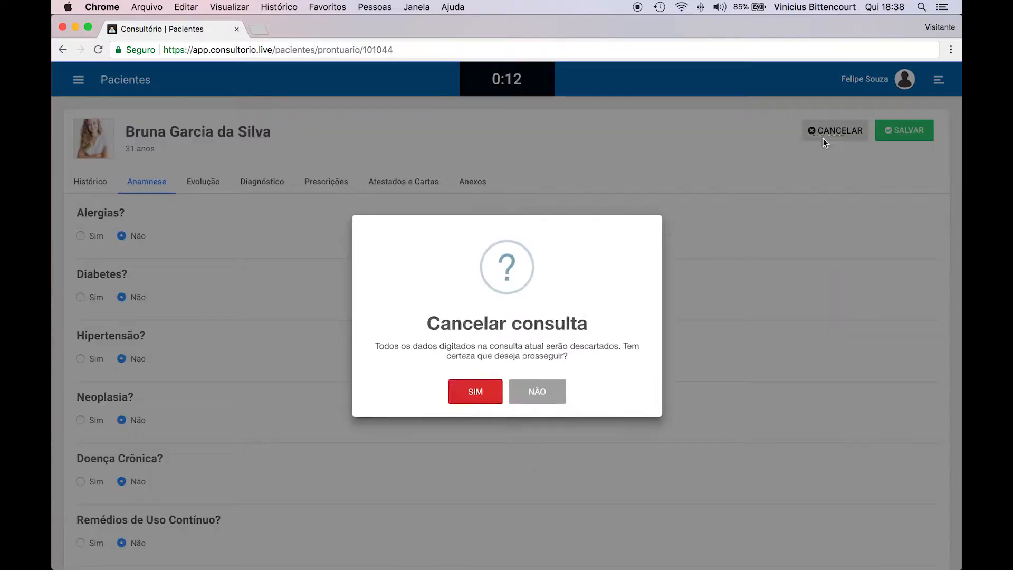
click(467, 386)
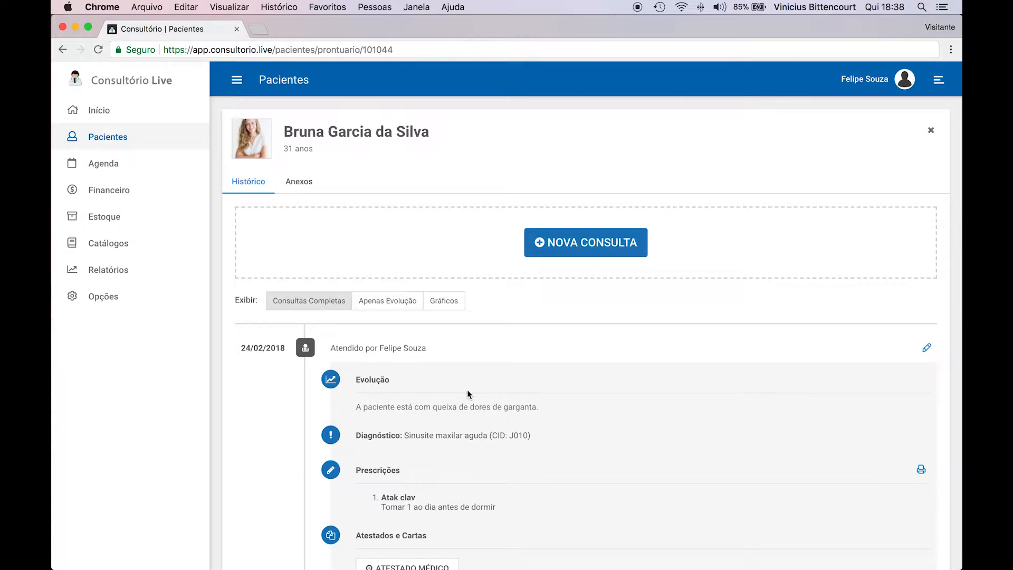
Step: Create a new anamnesis model in the system registrations with the description "Exemplo"
click(160, 299)
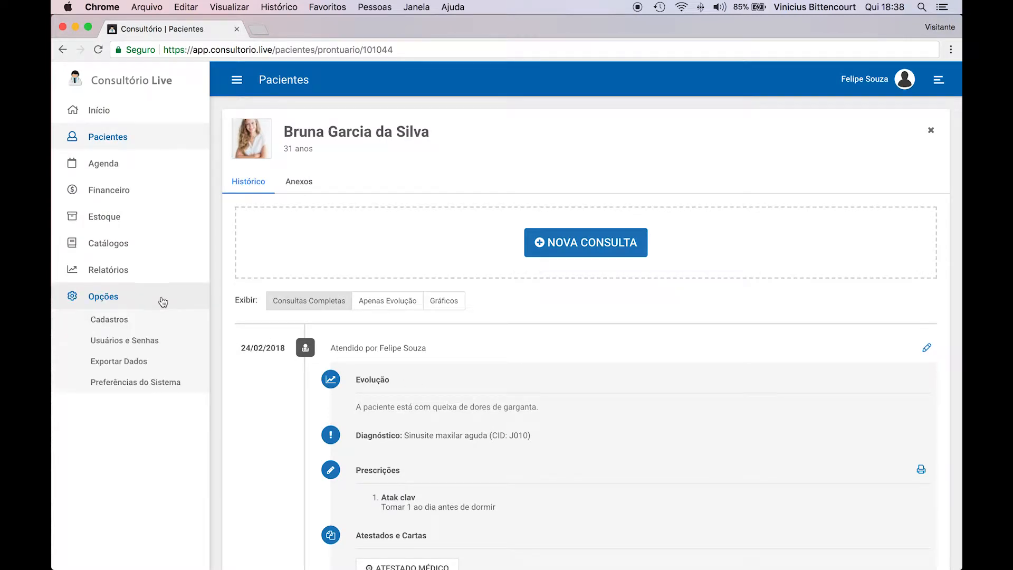
click(145, 320)
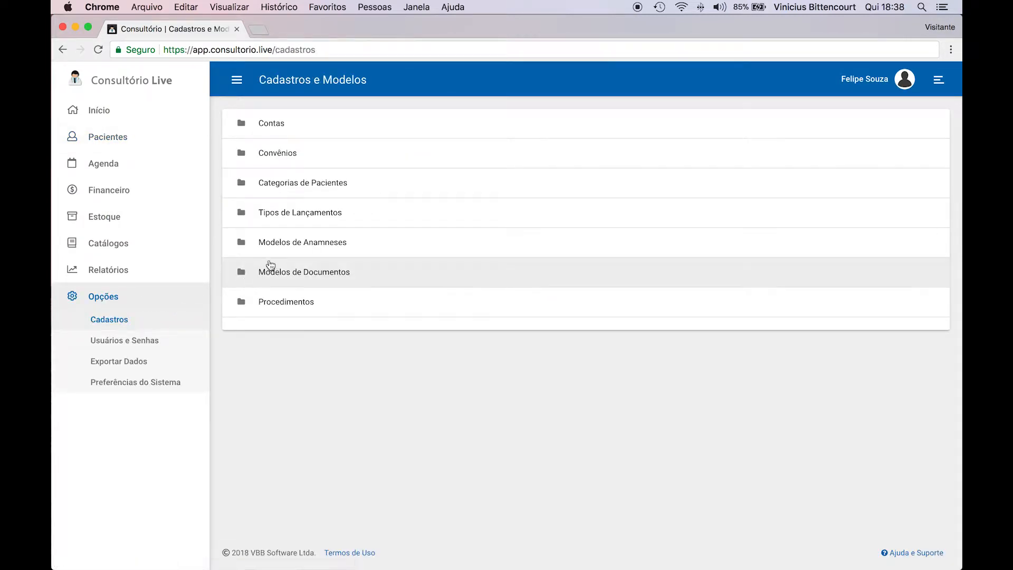
click(281, 248)
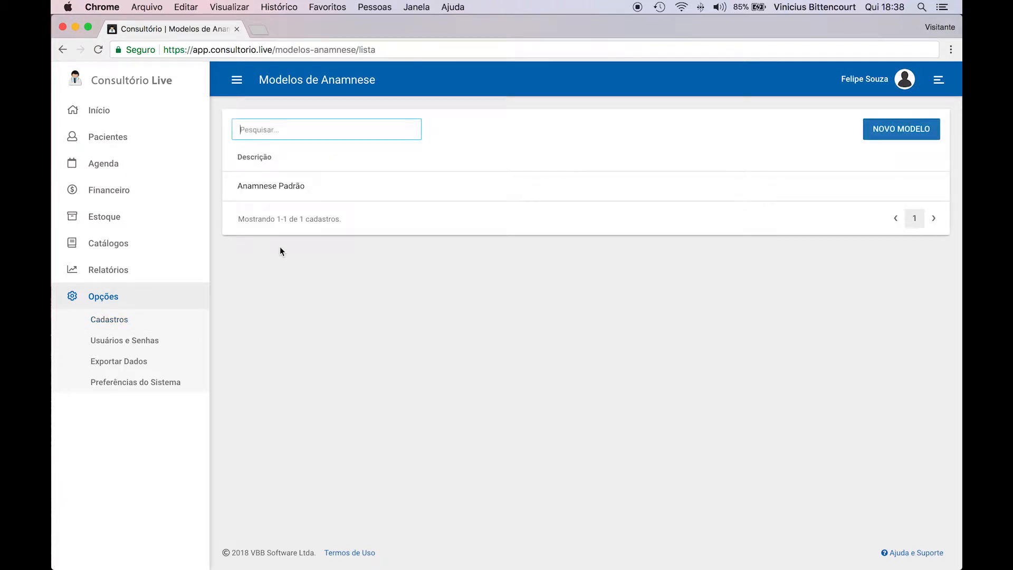
click(909, 135)
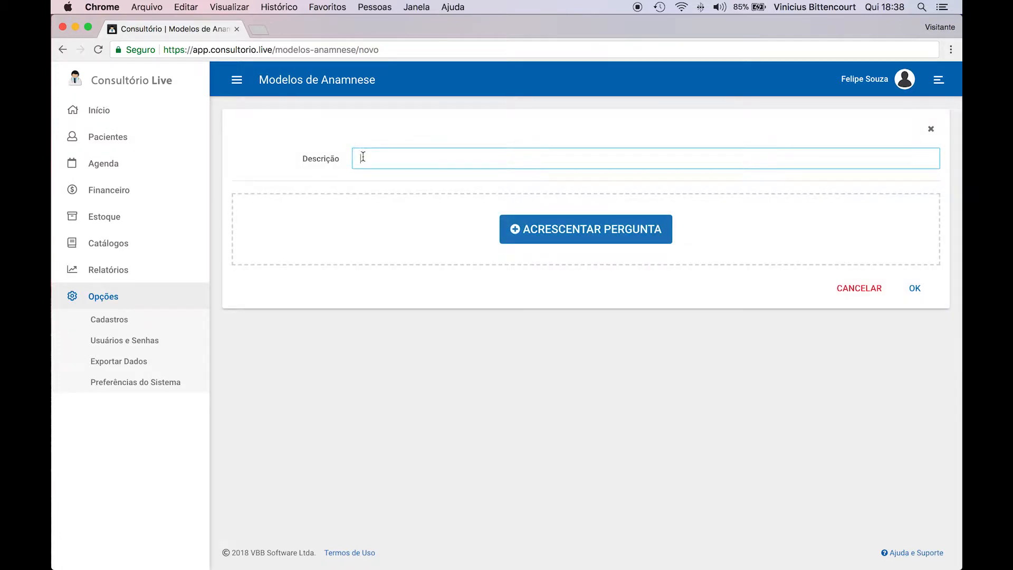
text(Exemplo)
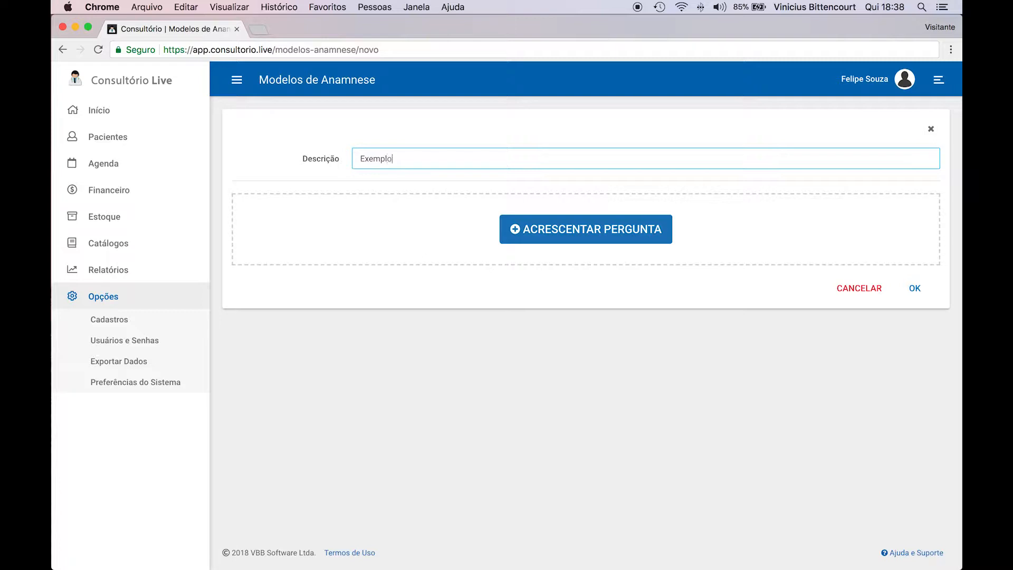
Step: Add the first question "O paciente pratica atividade física?" with the type Sim ou Não + Especificação
click(526, 228)
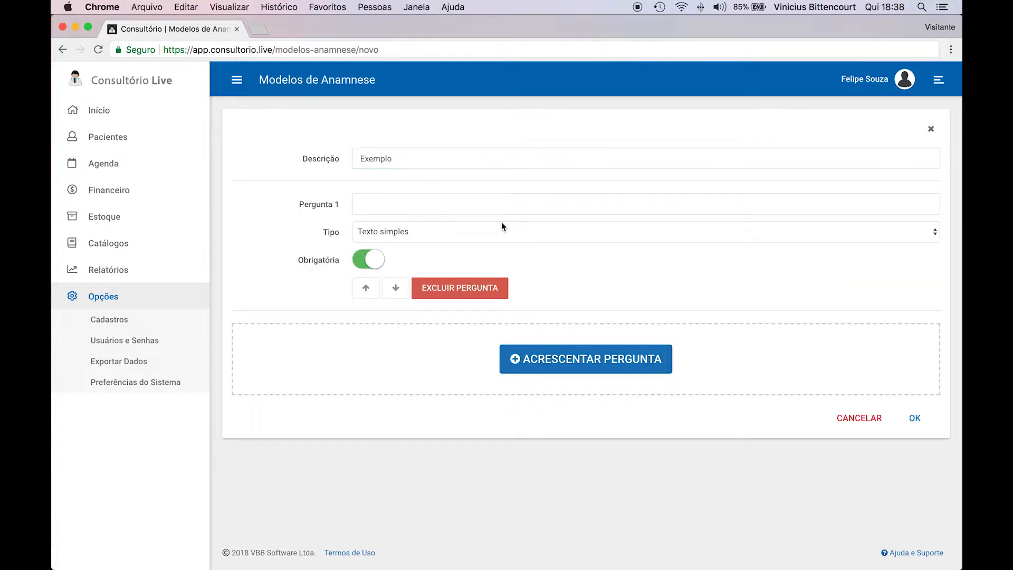
click(399, 205)
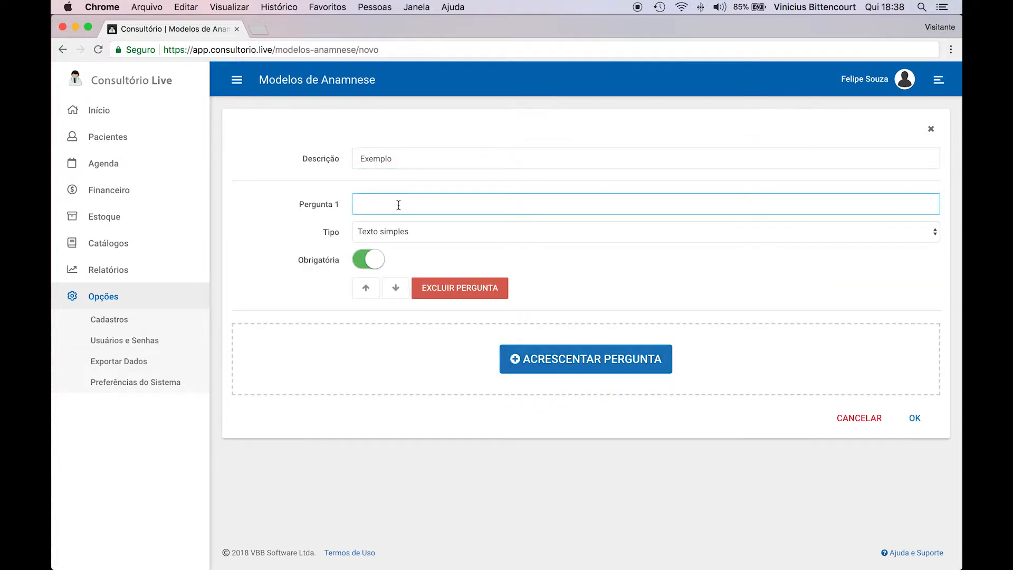
text(O paciente pratica atividade física?)
click(368, 233)
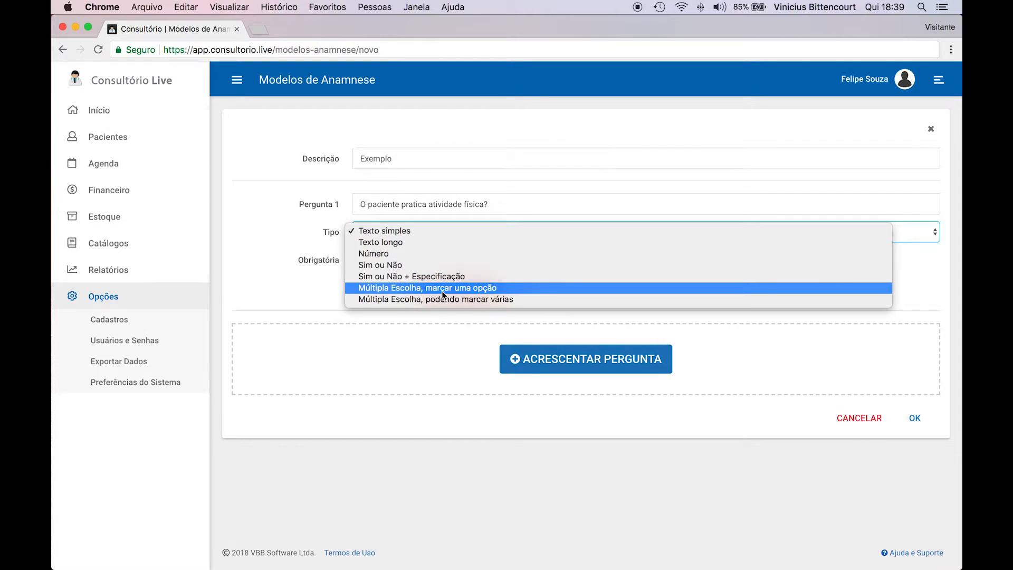
click(388, 278)
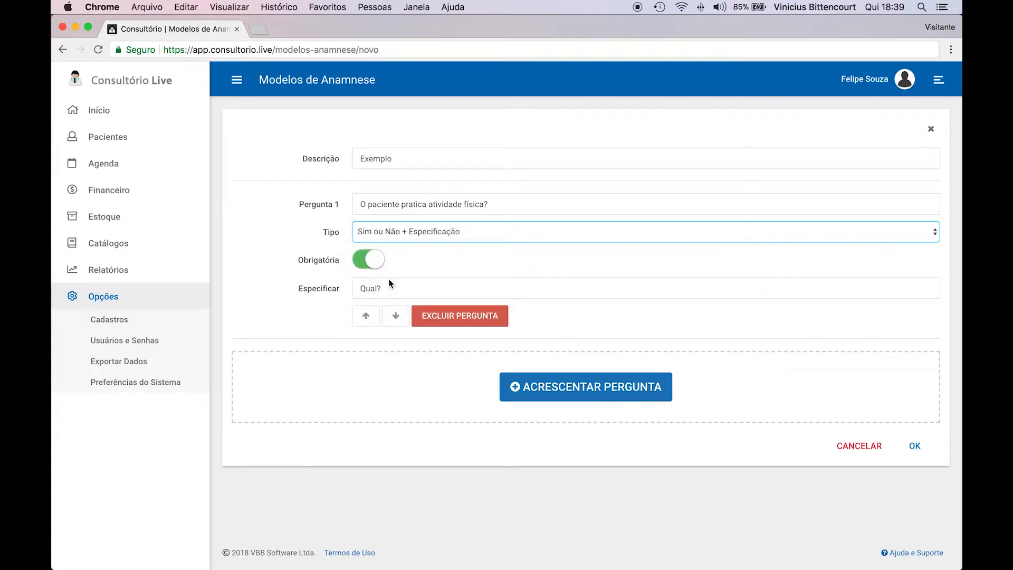
click(311, 281)
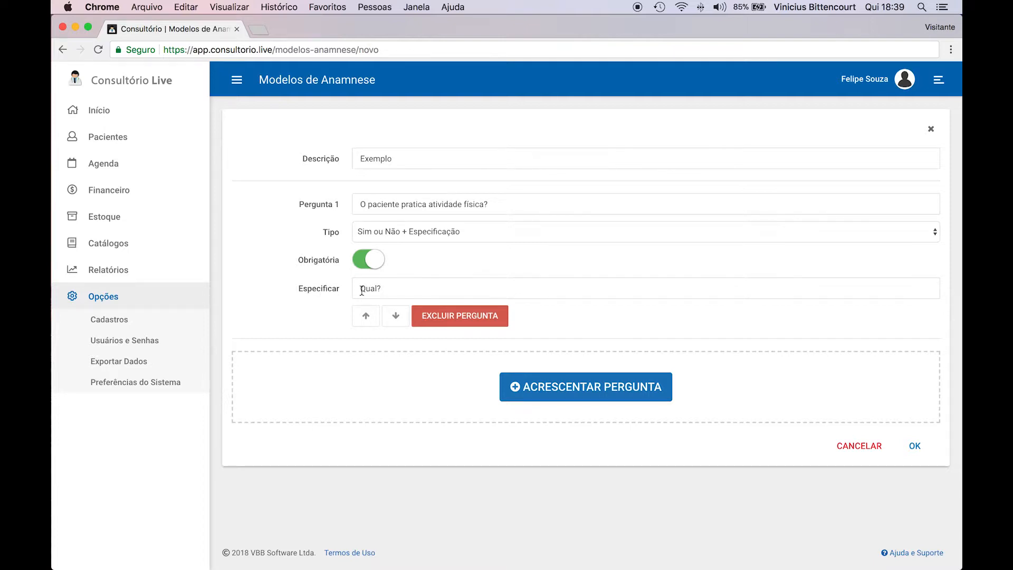
click(387, 290)
click(424, 272)
Step: Add a second question "Quais as queixas do paciente" with the type Texto longo
click(545, 389)
click(552, 367)
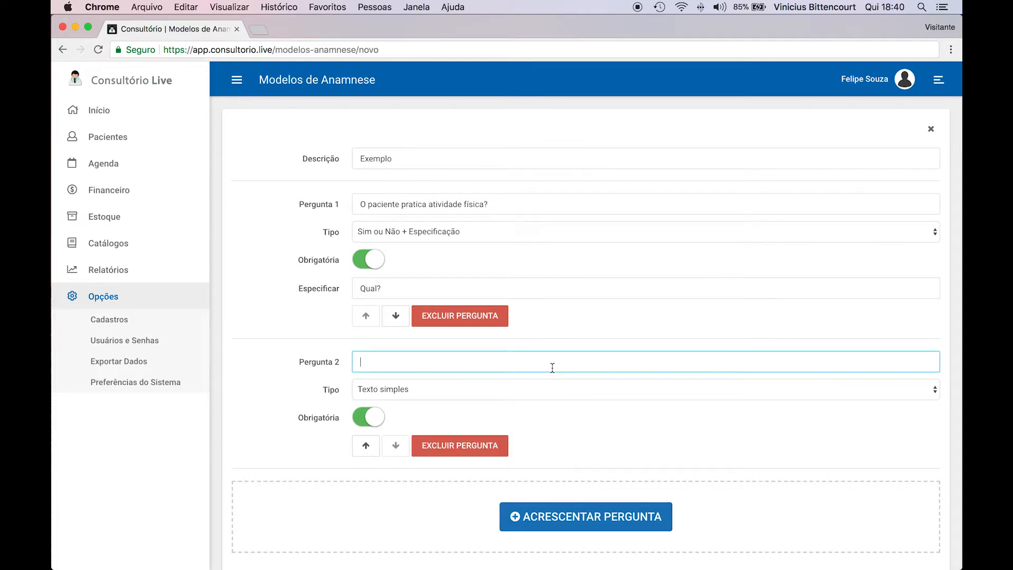
text(Quais as queixas do paciente)
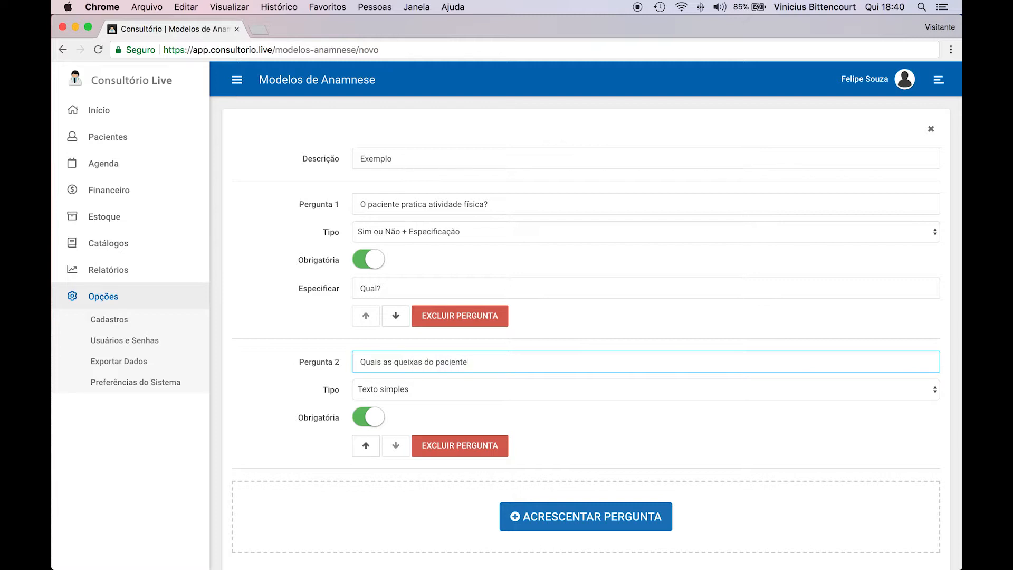
click(492, 392)
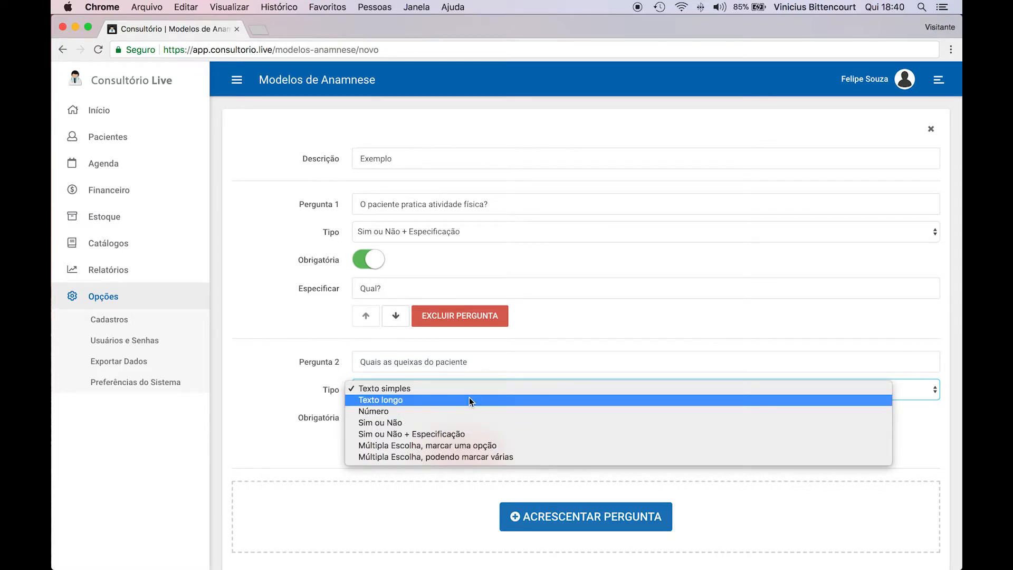
click(470, 399)
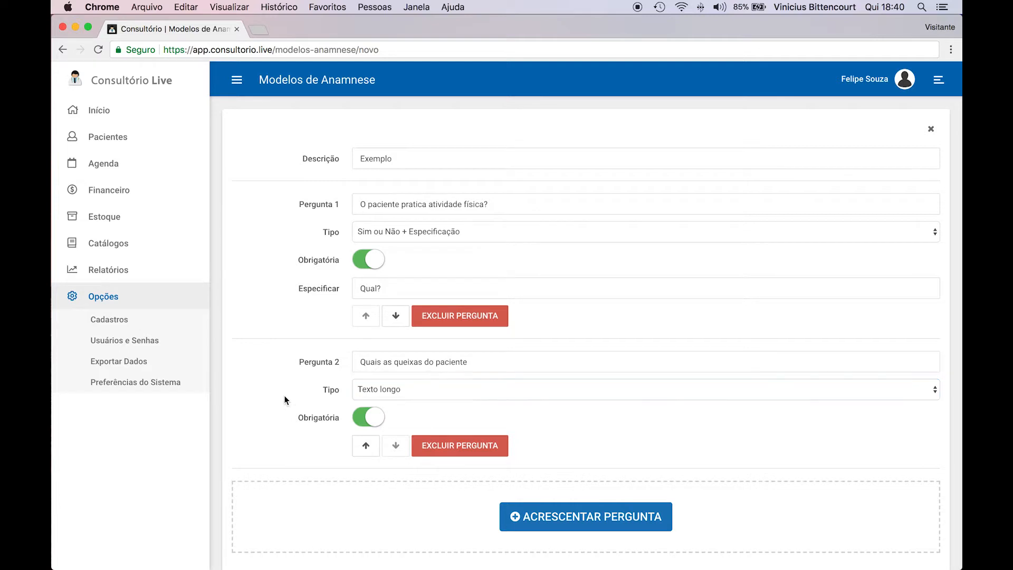
Step: Add a third question "Como conheceu nossa clínica?" with the type Múltipla Escolha, marcar uma opção
scroll(283, 399, down, 3)
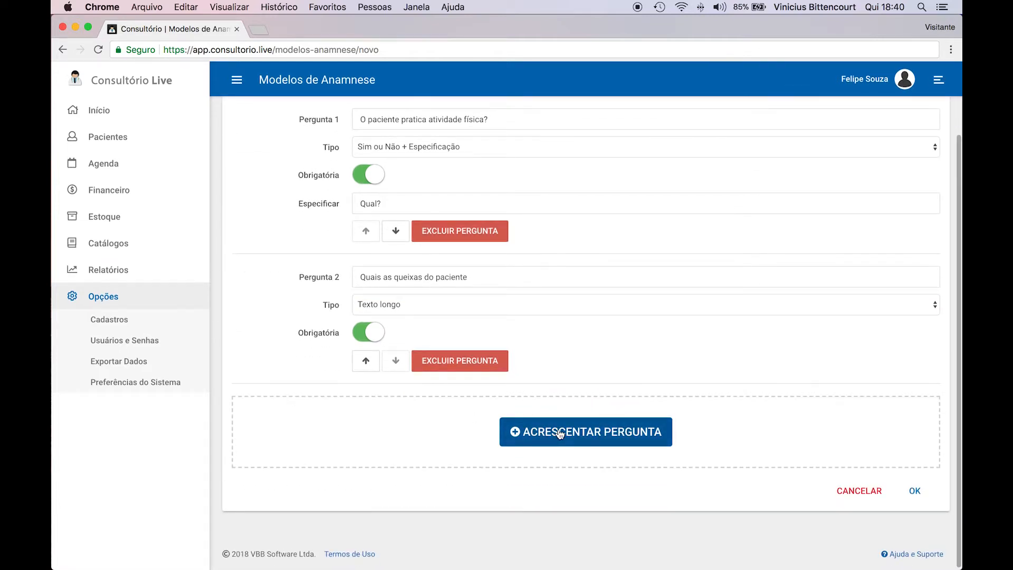
click(559, 432)
click(453, 434)
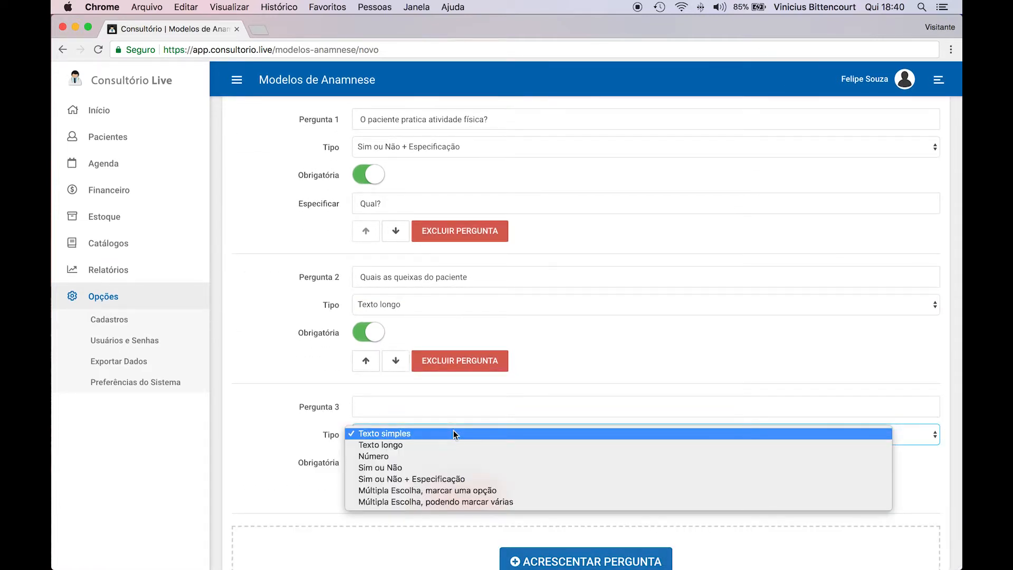
click(434, 493)
scroll(444, 461, down, 2)
click(419, 344)
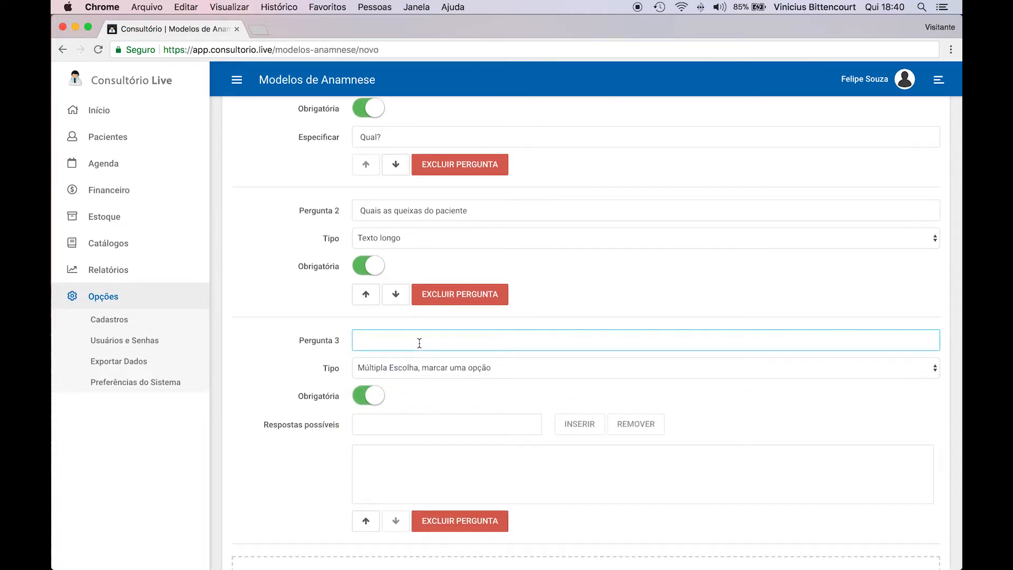
text(Como conheceu nossa clínica?)
scroll(597, 320, down, 1)
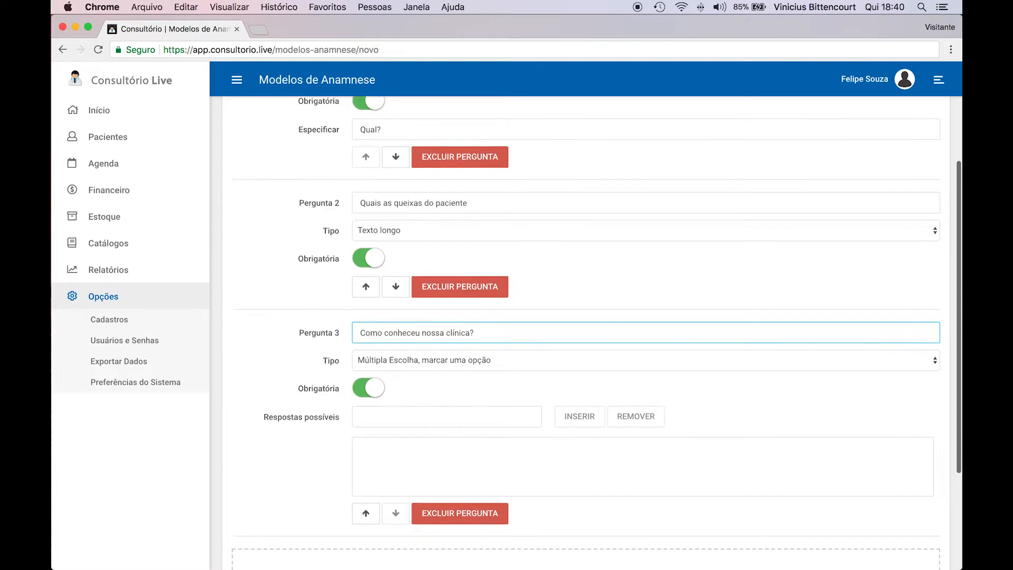
Step: Insert "Indicação de Amigos" and "Redes Sociais" as possible answers to the third question
click(370, 401)
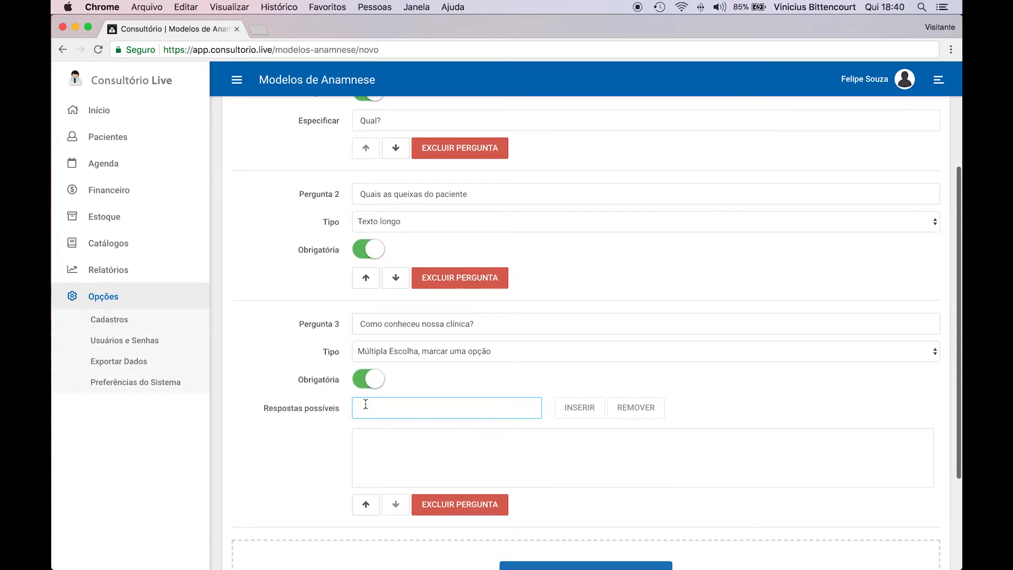
text(Indica)
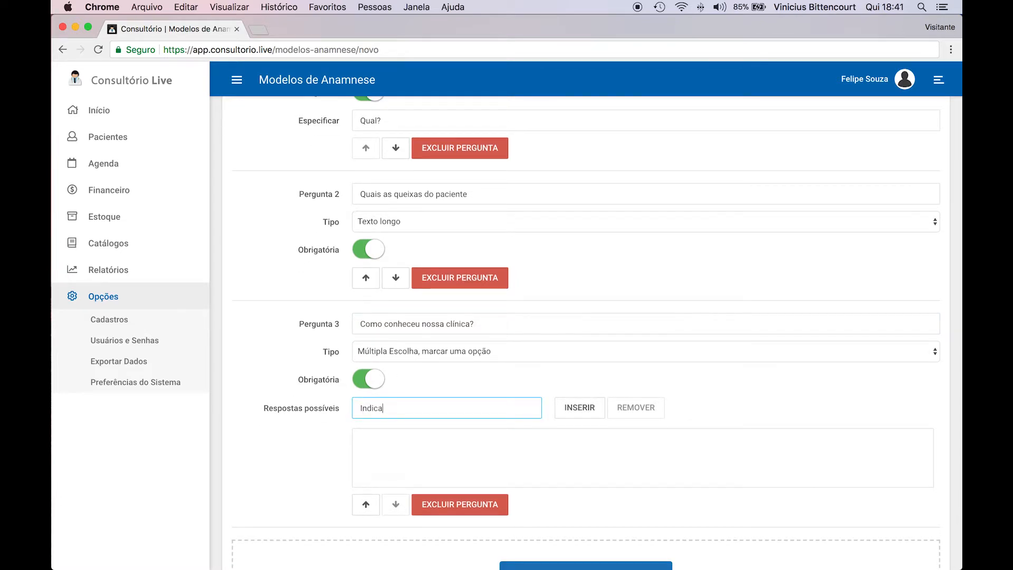
text(ção de Amigos)
click(575, 408)
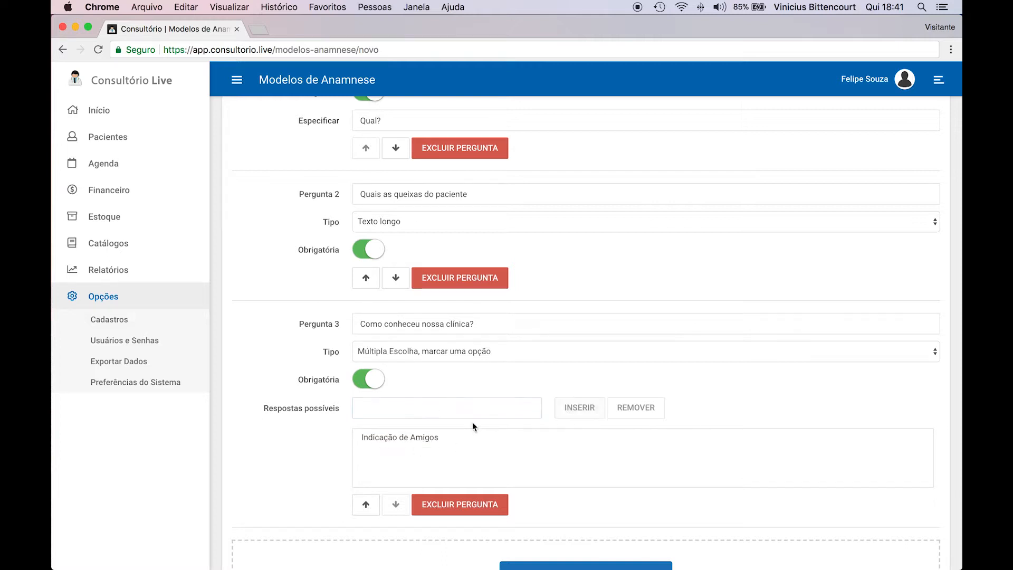
click(473, 414)
text(Redes Sociais)
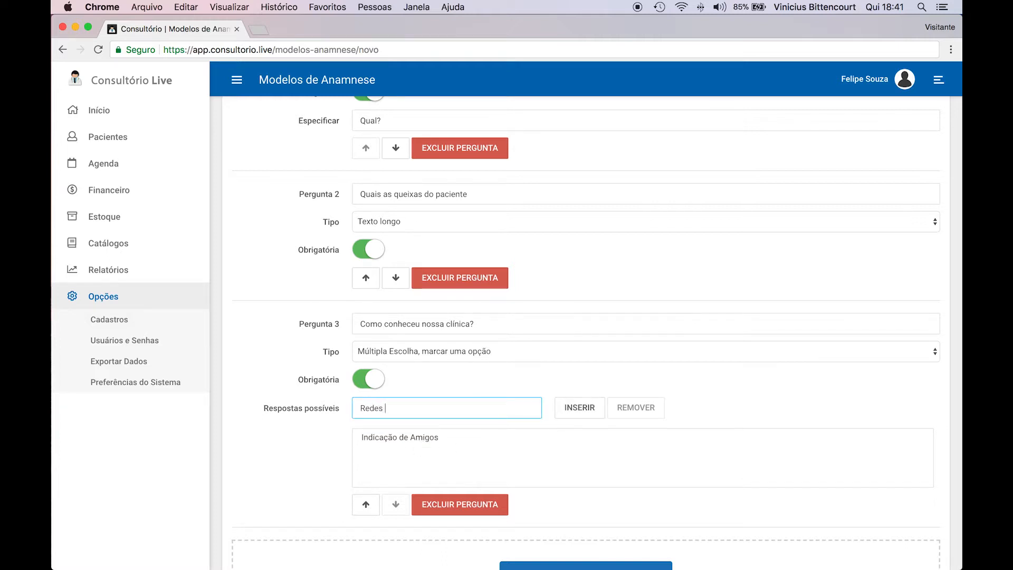
click(580, 408)
Step: Insert "Publicidade Online" and "Google" as further possible answers to the third question
click(406, 412)
text(Publicidade Online)
click(579, 408)
click(412, 413)
text(Google)
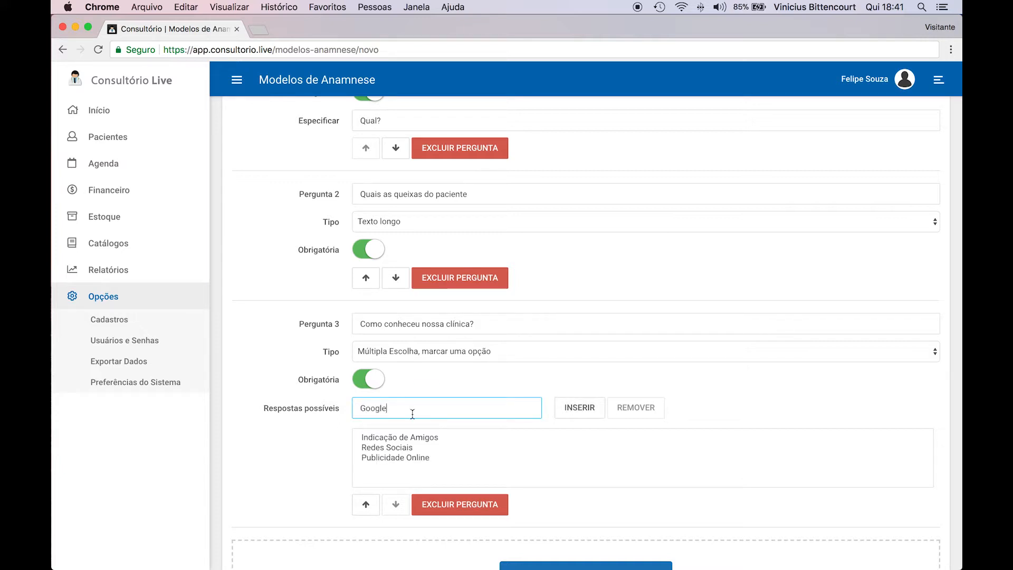
click(579, 408)
Step: Save the Exemplo anamnesis model with its three questions
scroll(261, 416, down, 2)
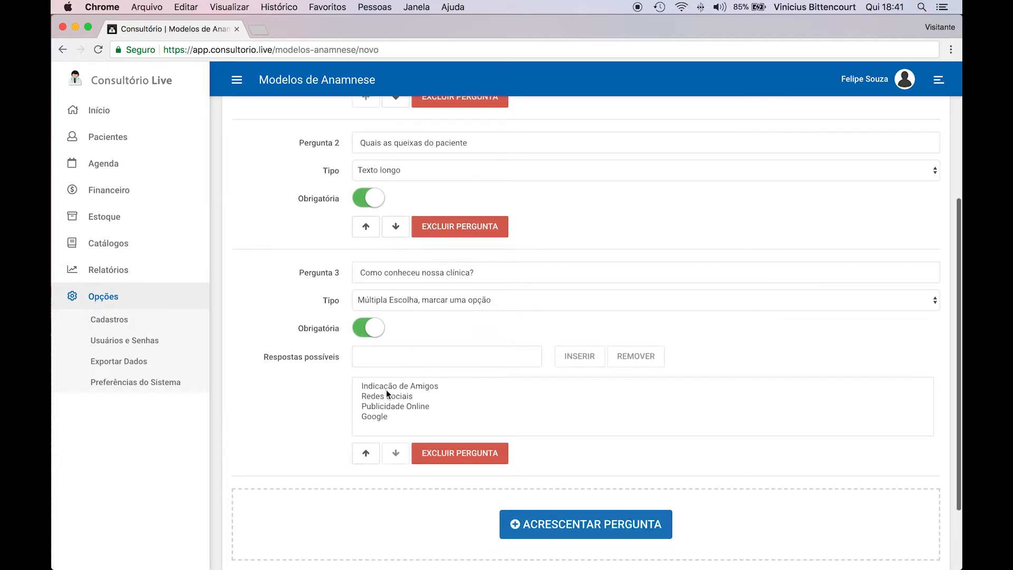
scroll(623, 416, down, 4)
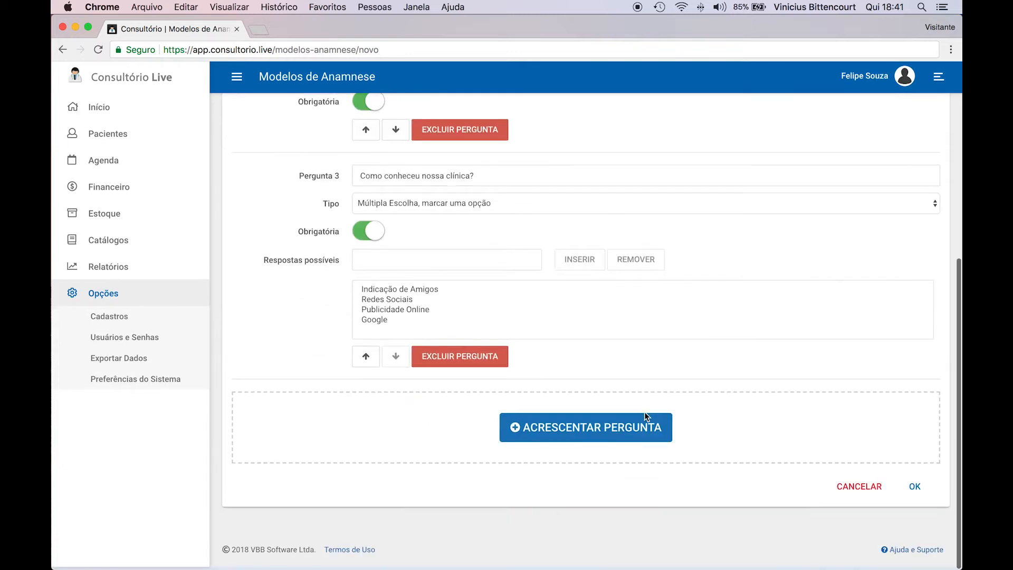
click(910, 490)
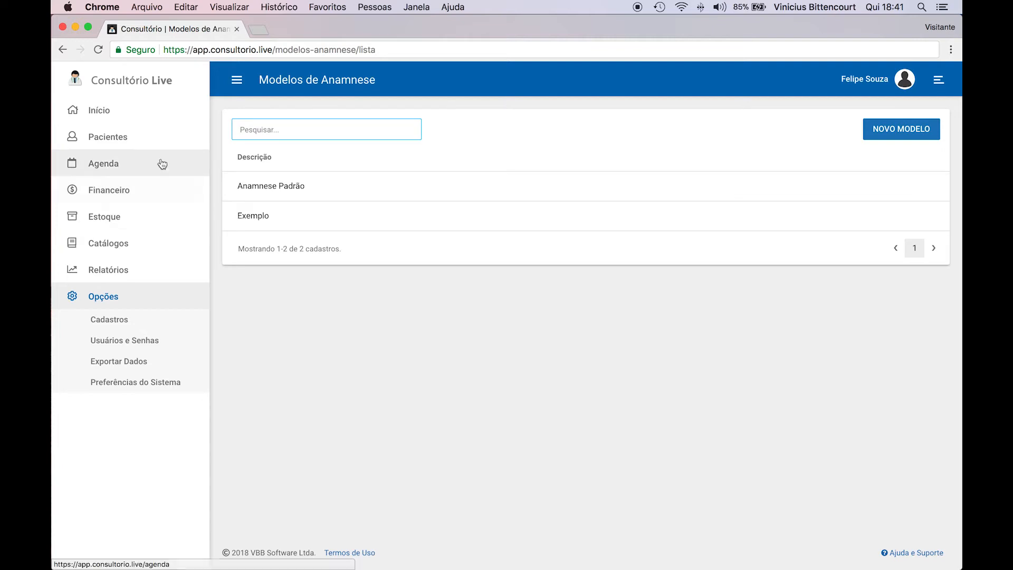
Step: Open the medical record (prontuário) of the first patient in the patient list
click(158, 143)
click(289, 184)
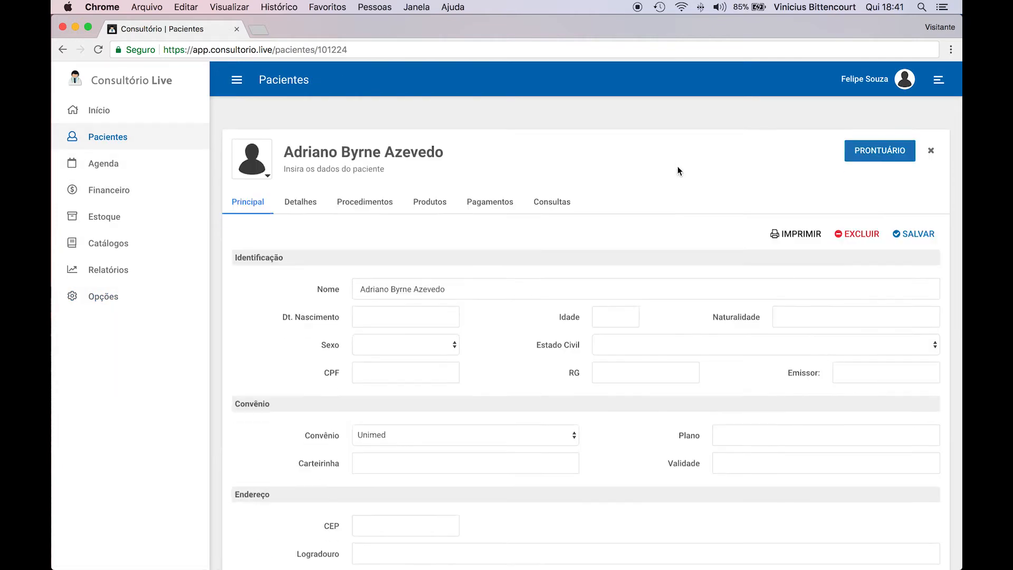
click(855, 136)
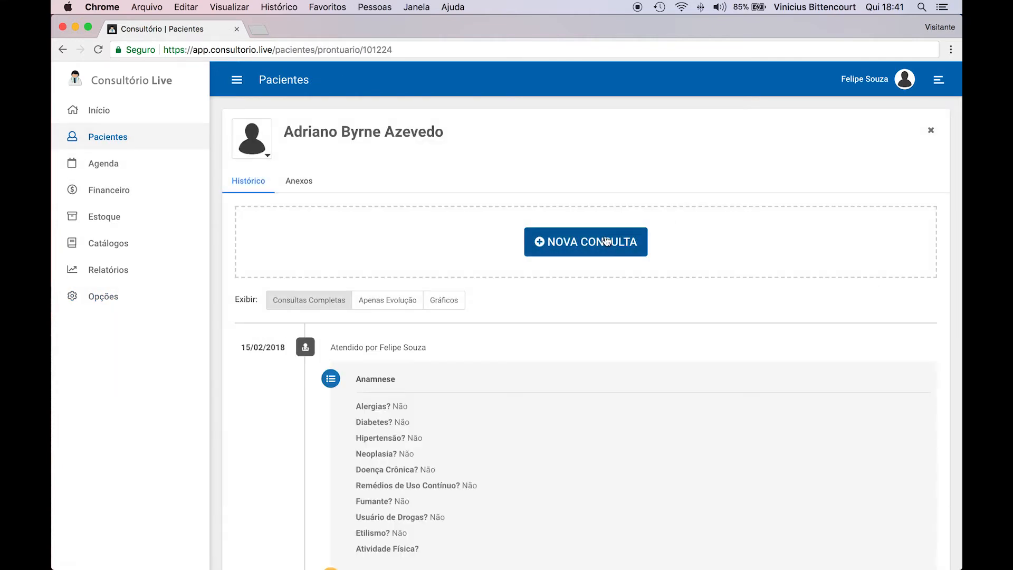
Step: Start a new consultation for the patient and insert the Exemplo anamnesis
click(600, 237)
click(167, 191)
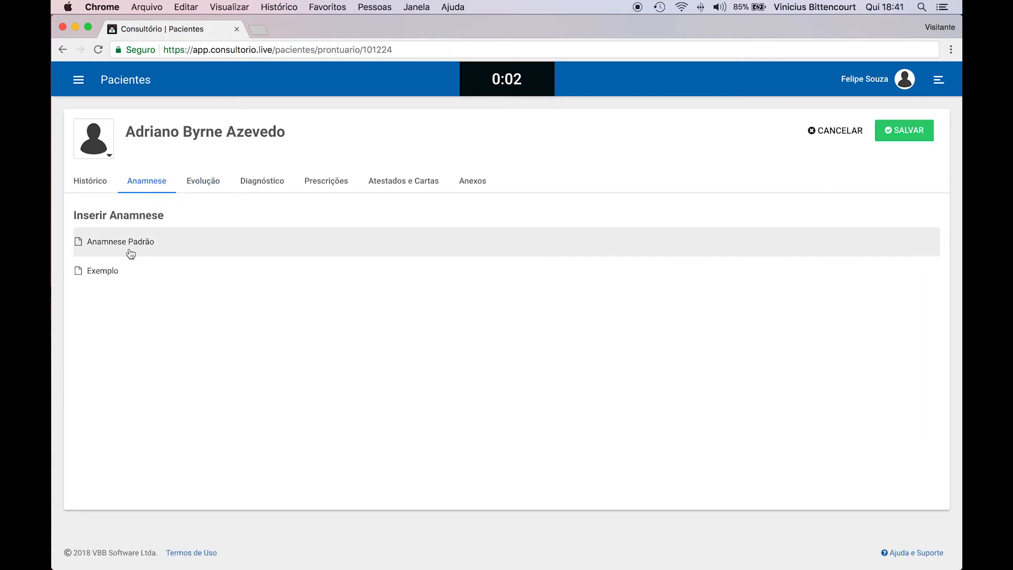
click(104, 282)
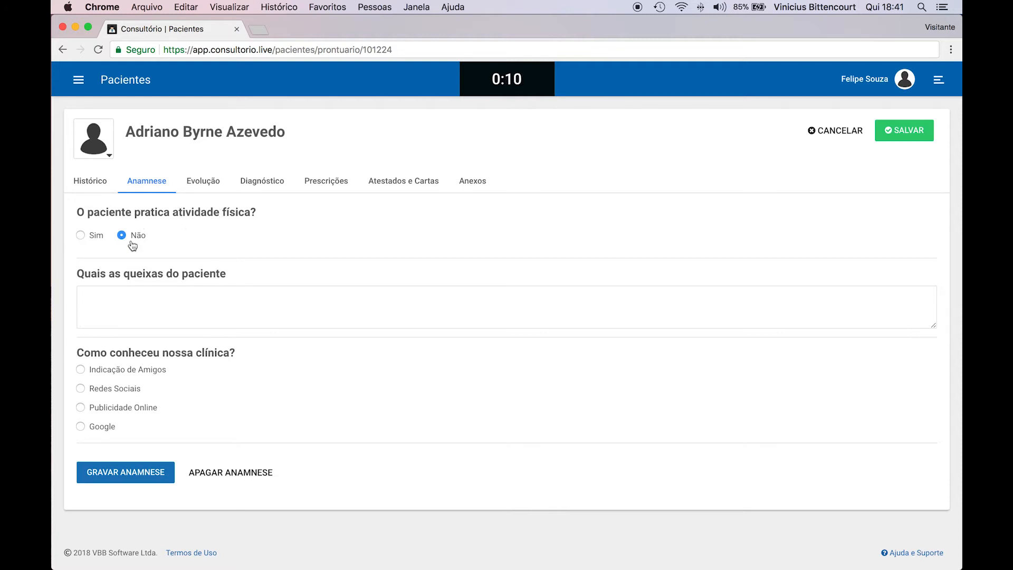
Step: Answer the physical activity question with Sim and "Futebol", and enter "O paciente sente dores de cabeça" as the patient's complaints
click(81, 236)
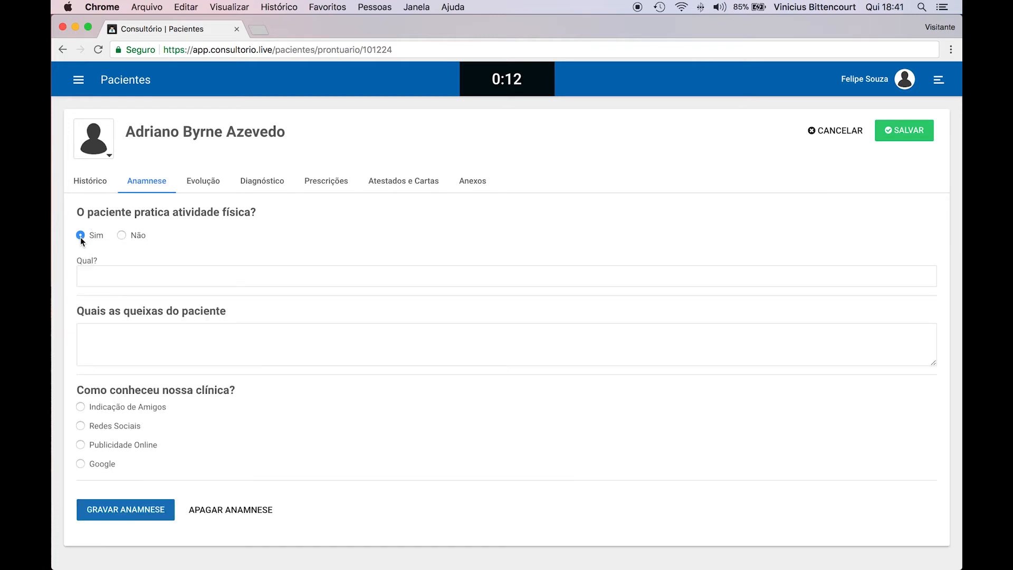
click(102, 273)
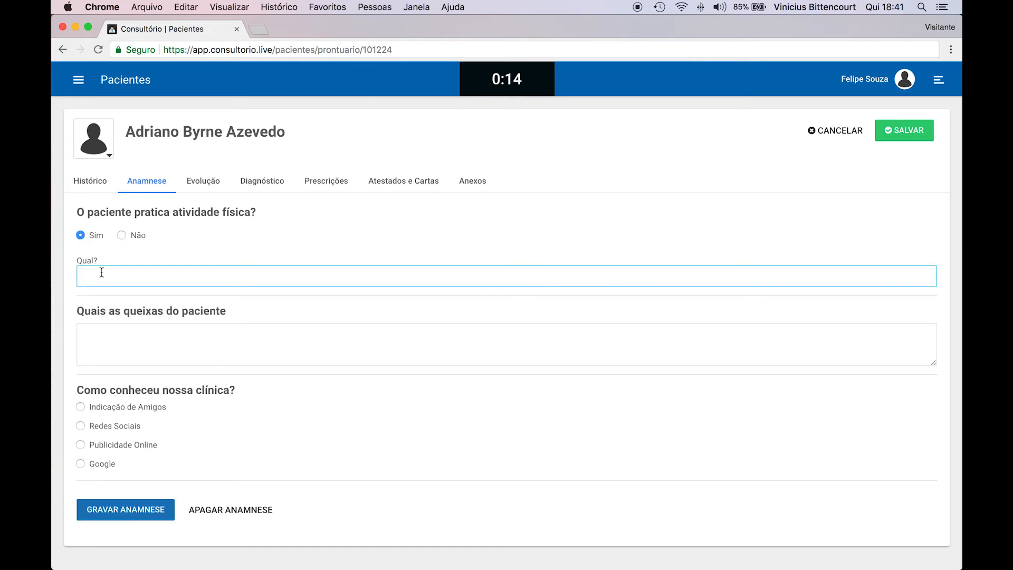
text(Futebol)
click(109, 326)
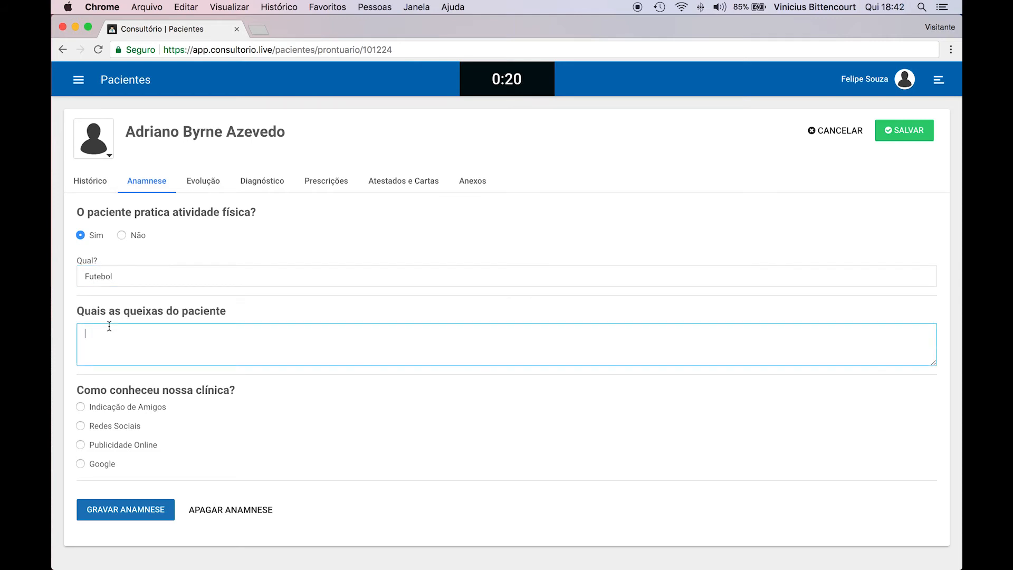
text(O paciente sente dores de cab)
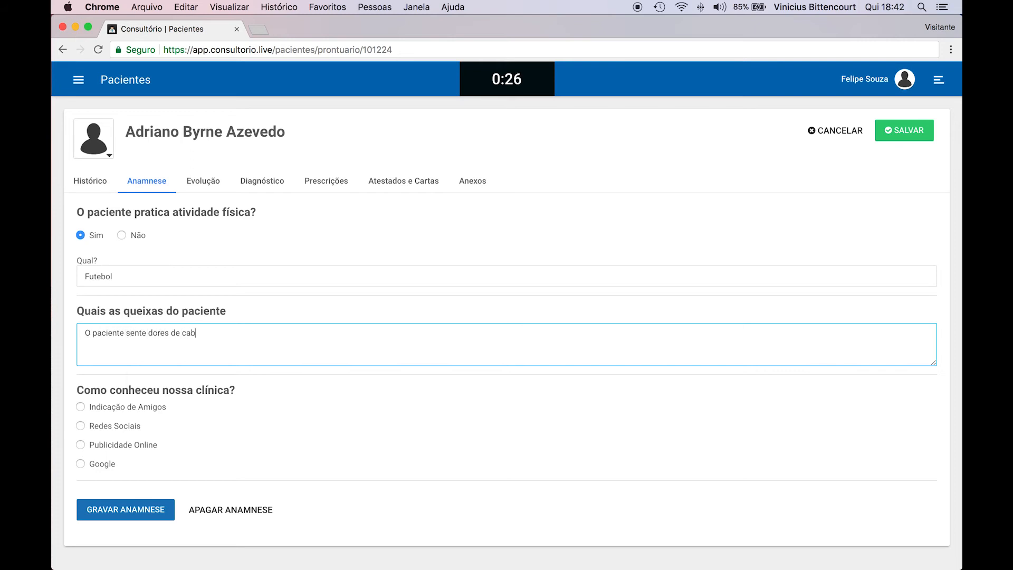
text(wça)
Step: Choose "Redes Sociais" as the answer to "Como conheceu nossa clínica?"
click(120, 409)
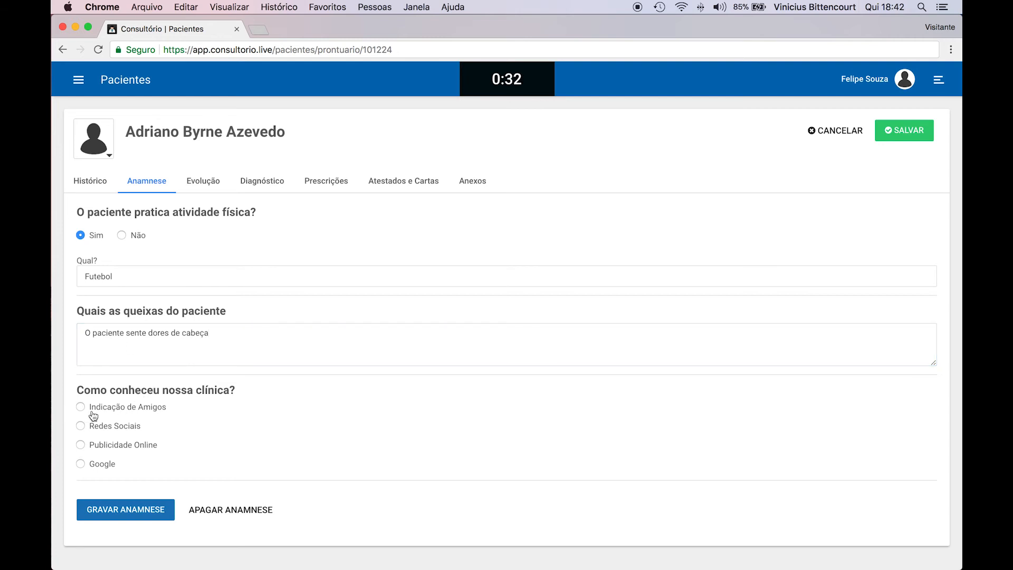
click(113, 410)
click(109, 449)
click(107, 462)
click(111, 429)
Step: Record the completed anamnesis and save the consultation to the patient's history
click(110, 509)
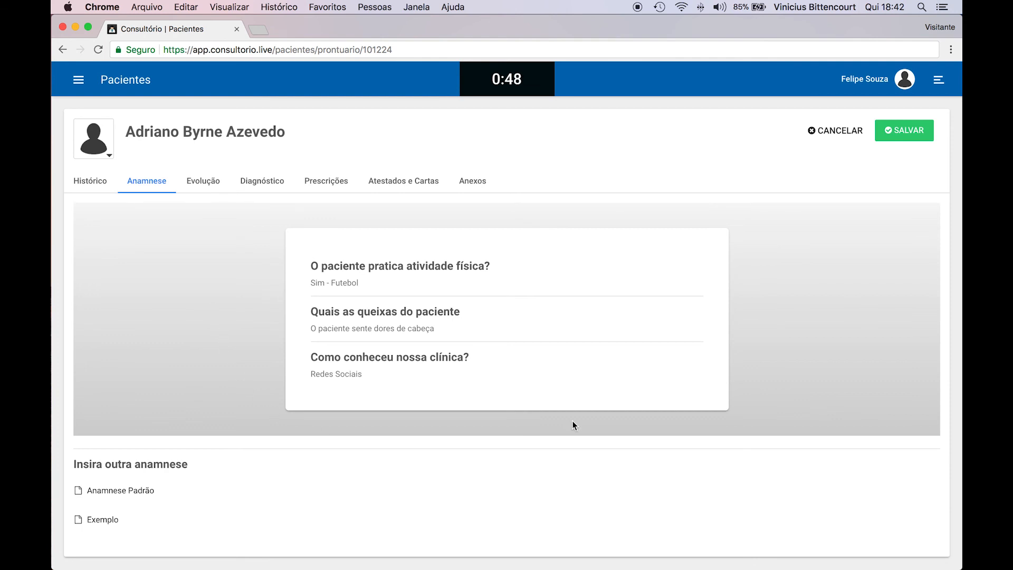
click(904, 131)
click(546, 383)
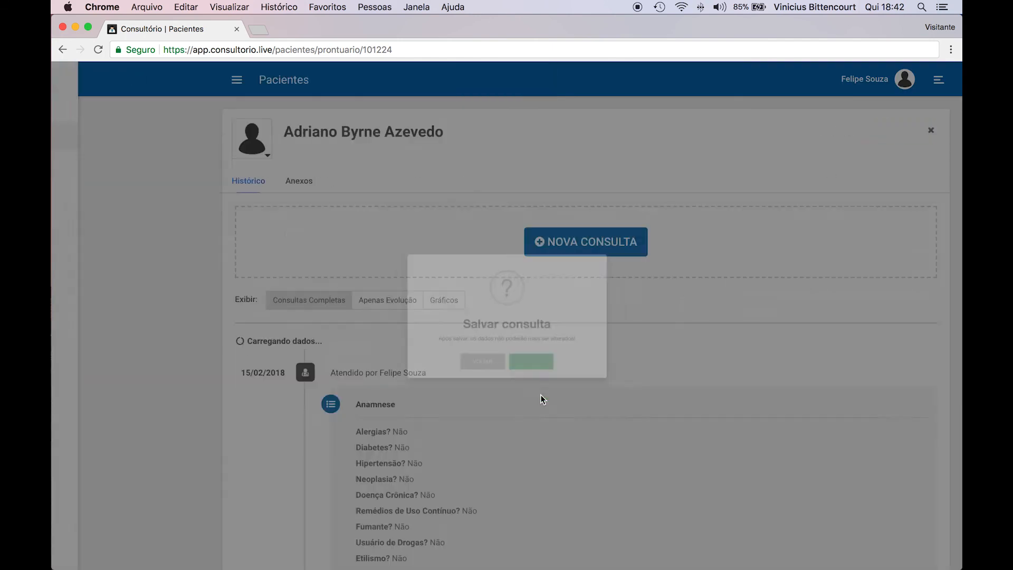